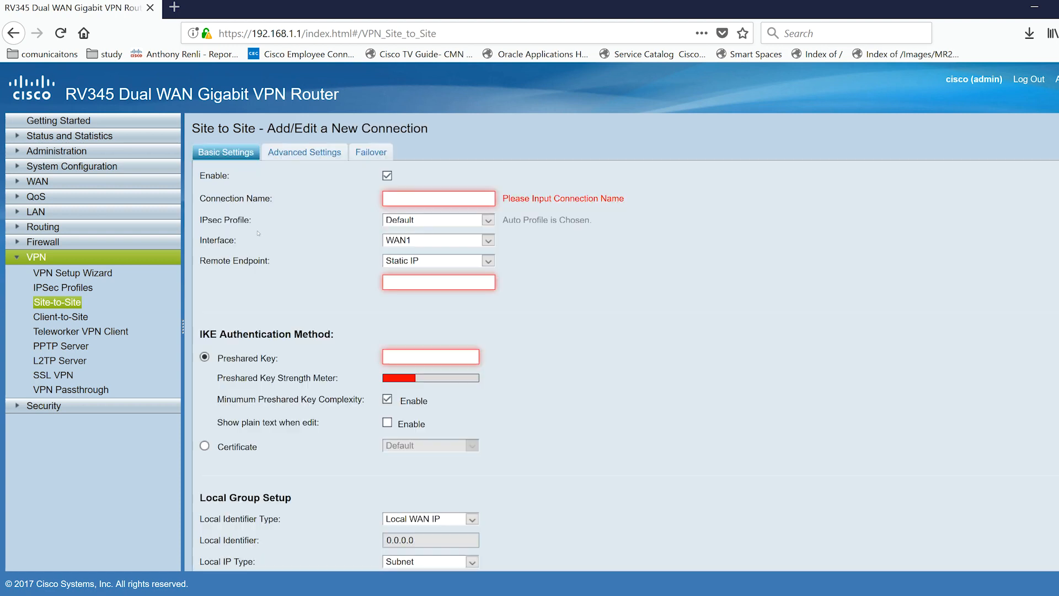
Step: Name the new site-to-site connection TestVPN1 and choose the Default IPsec profile
click(448, 201)
text(TestV)
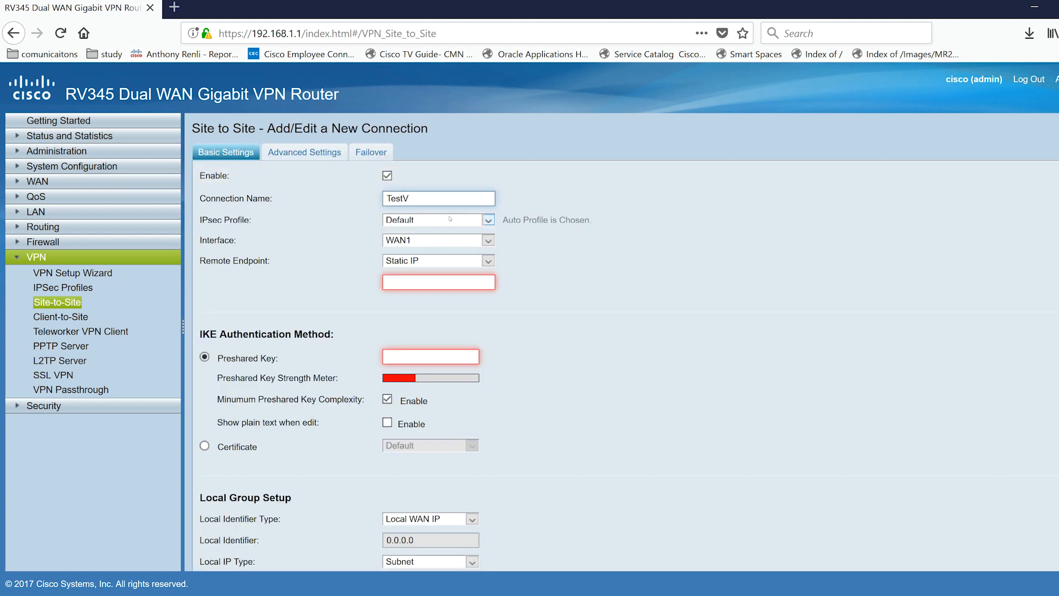
text(PN1)
click(488, 221)
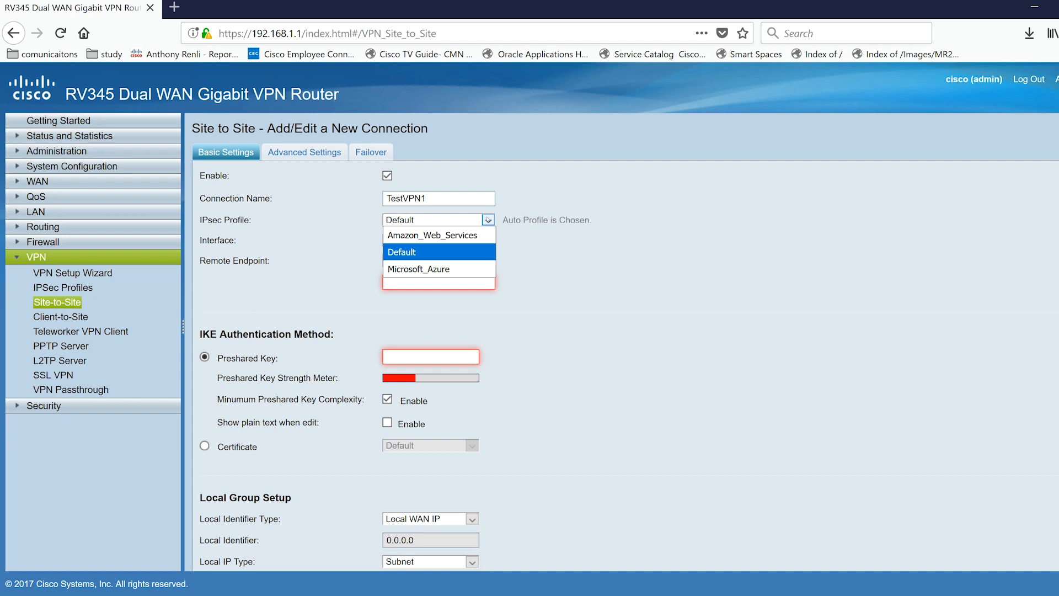
click(422, 252)
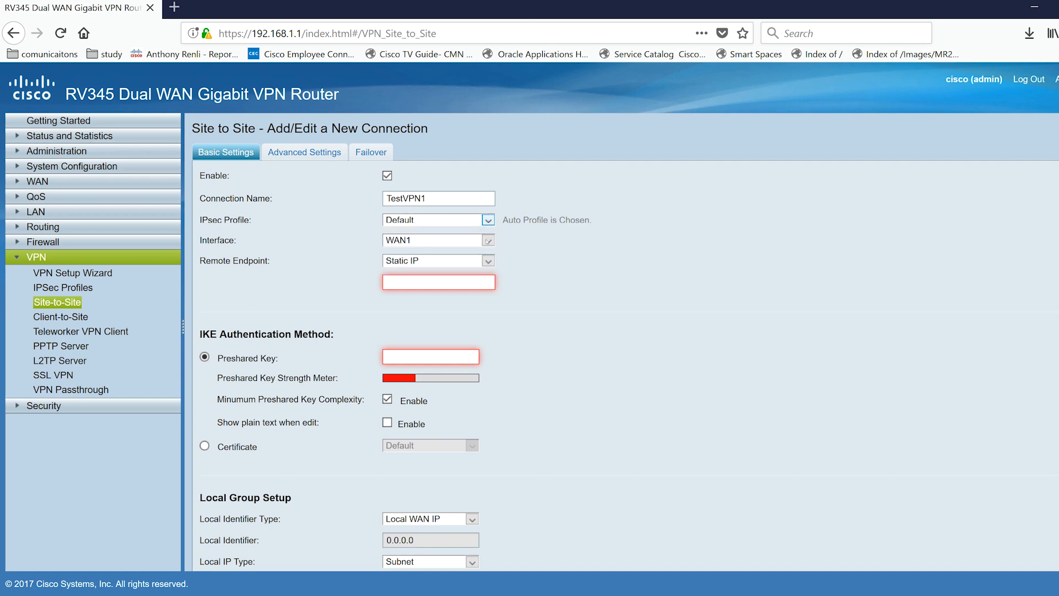
Step: Select WAN1 as the interface and enter 124.123.122.121 as the remote endpoint's static IP
click(488, 241)
click(464, 255)
click(422, 283)
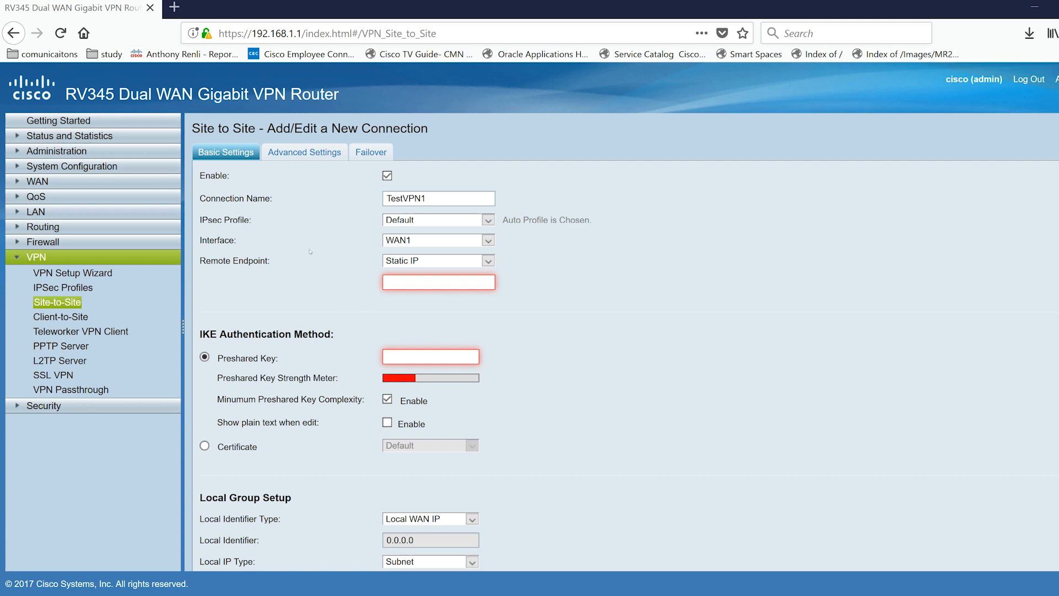
click(443, 282)
text(124.123)
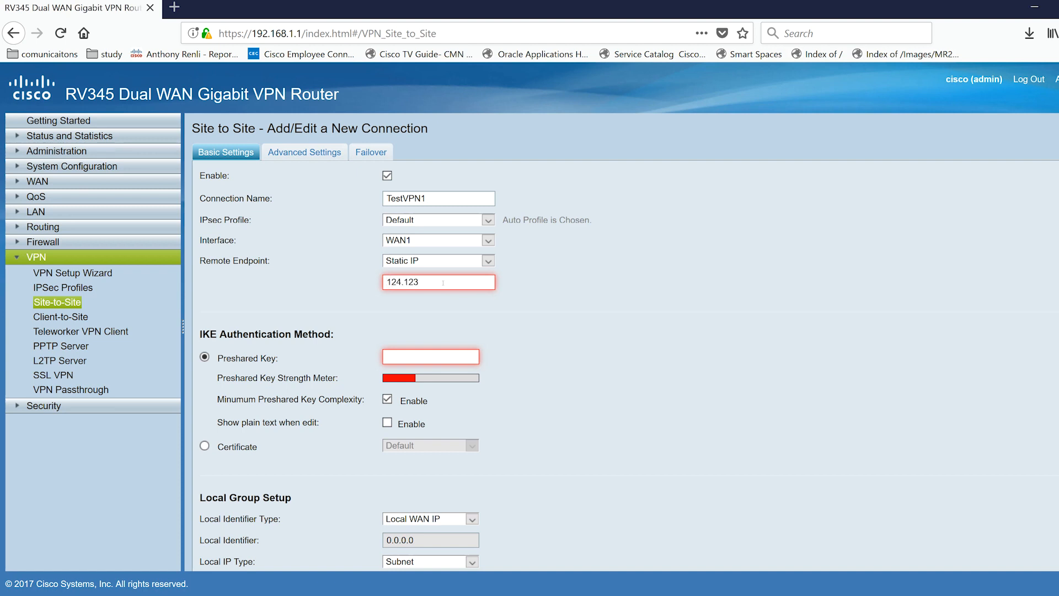
text(.122.121)
Step: Enter the preshared key for IKE authentication
click(400, 357)
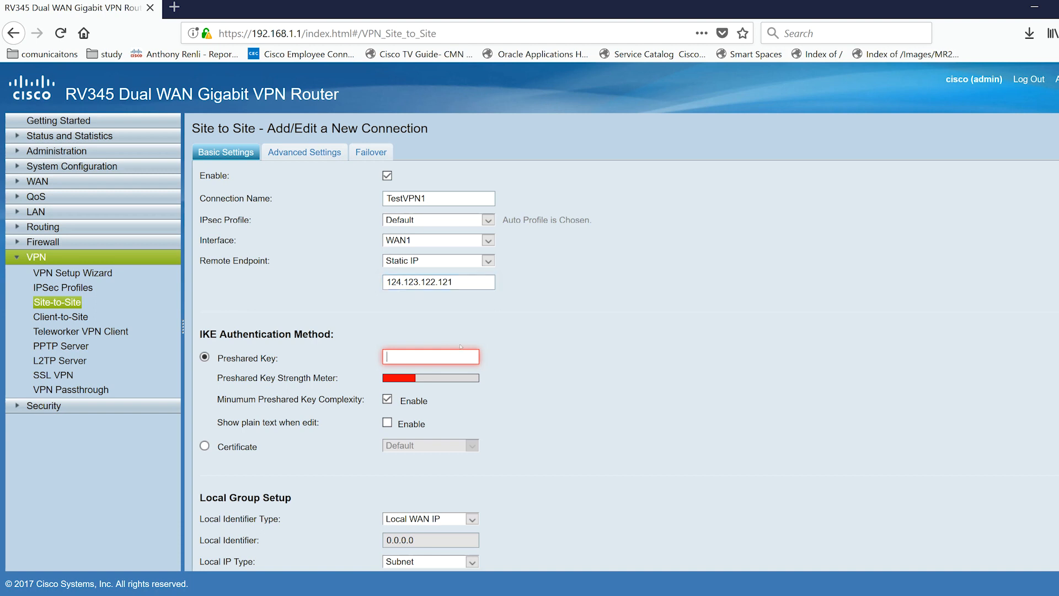
text(cisco1234)
Step: Set the local group subnet to IP address 10.10.0.1 with subnet mask 255.255.255.0
scroll(543, 418, down, 5)
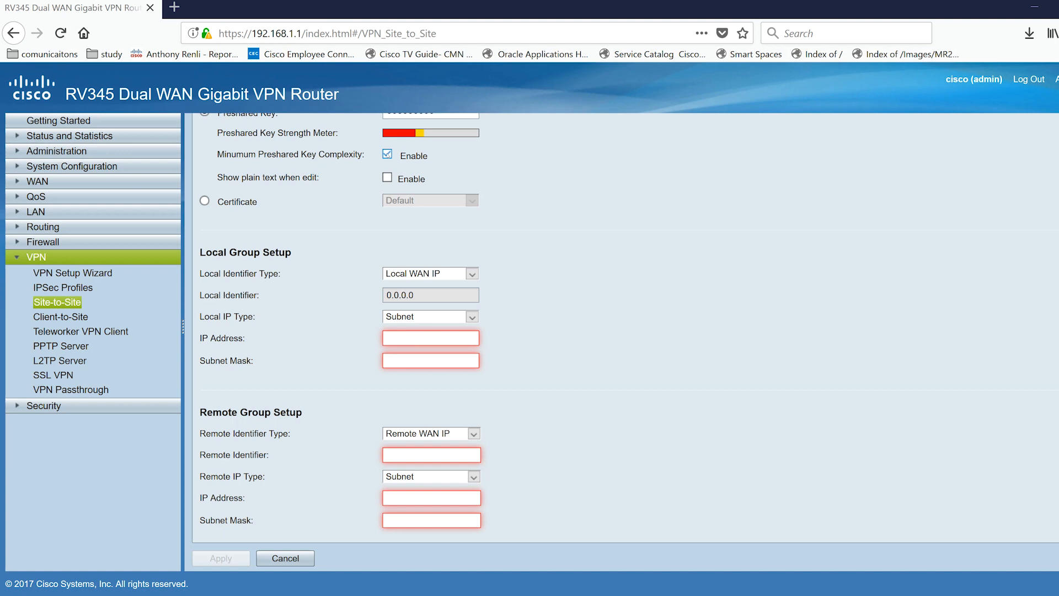
click(387, 154)
click(387, 154)
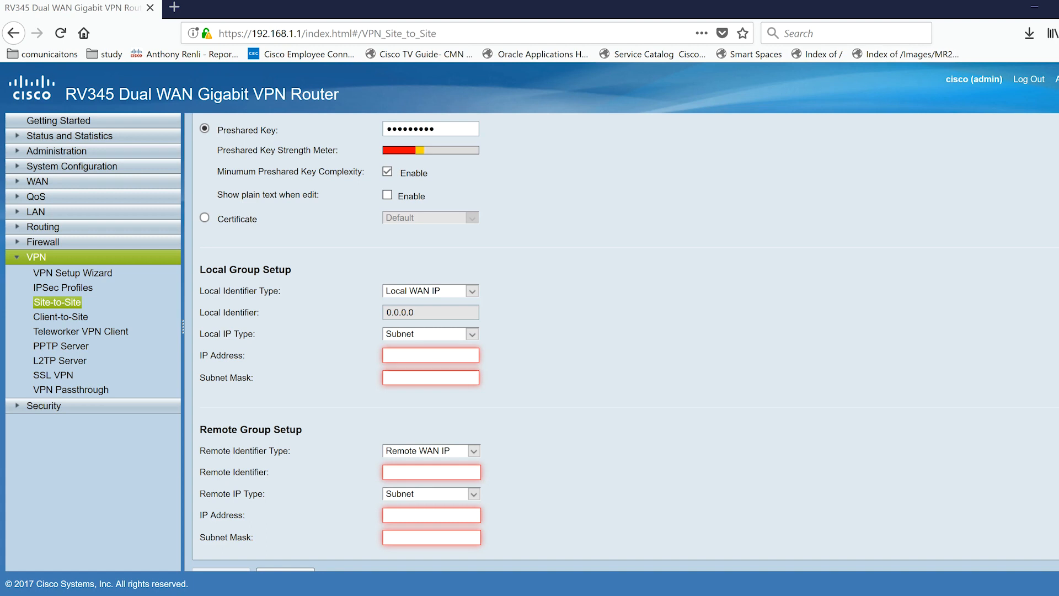
text(10.10.0.1)
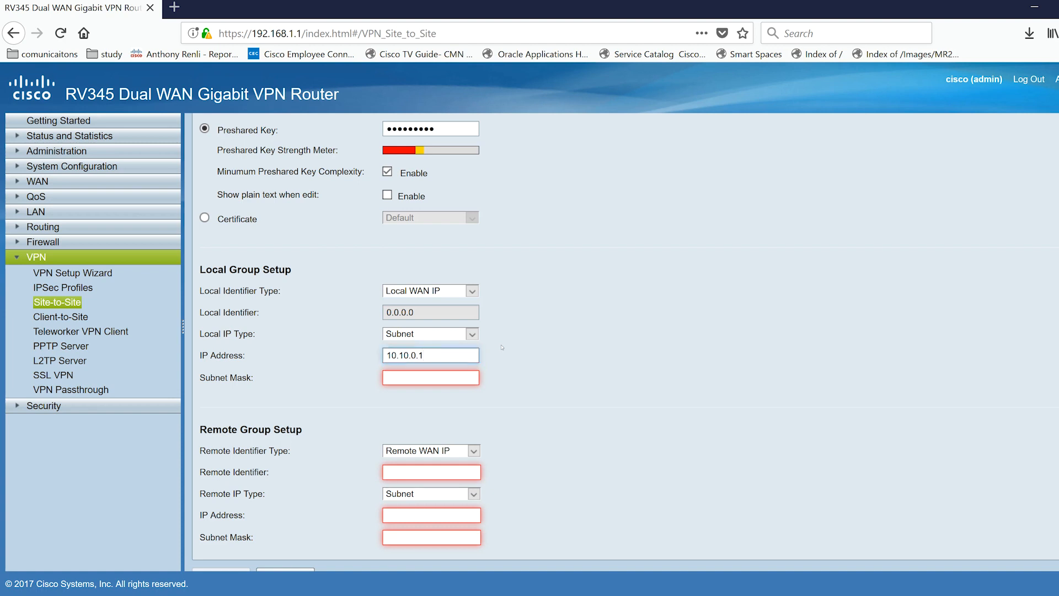
text(255.255.255.0)
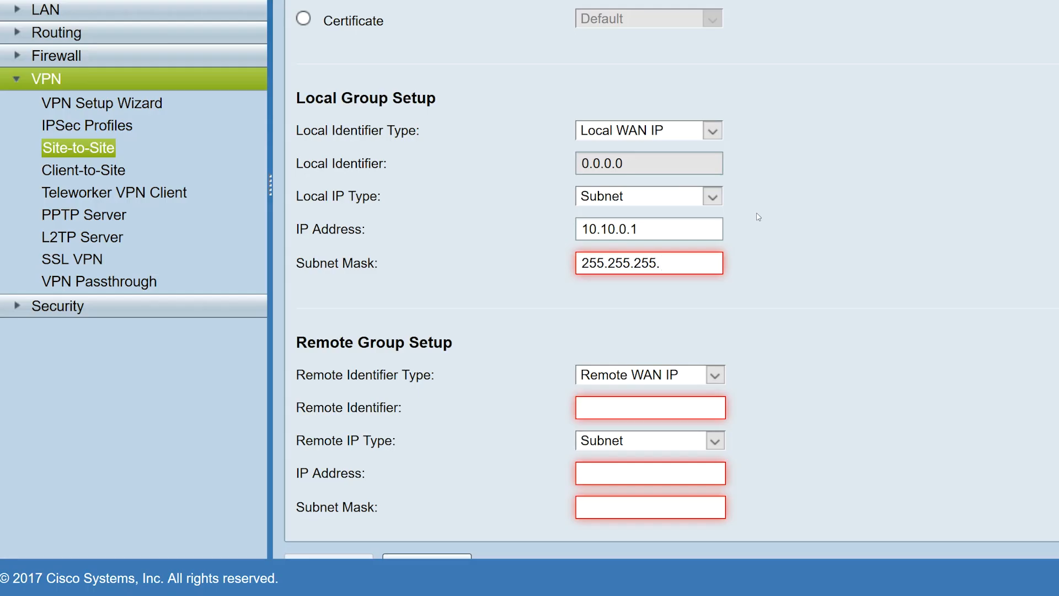
Step: Enter 124.123.122.121 as the remote identifier
click(640, 415)
scroll(868, 326, down, 1)
text(124.123.122.121)
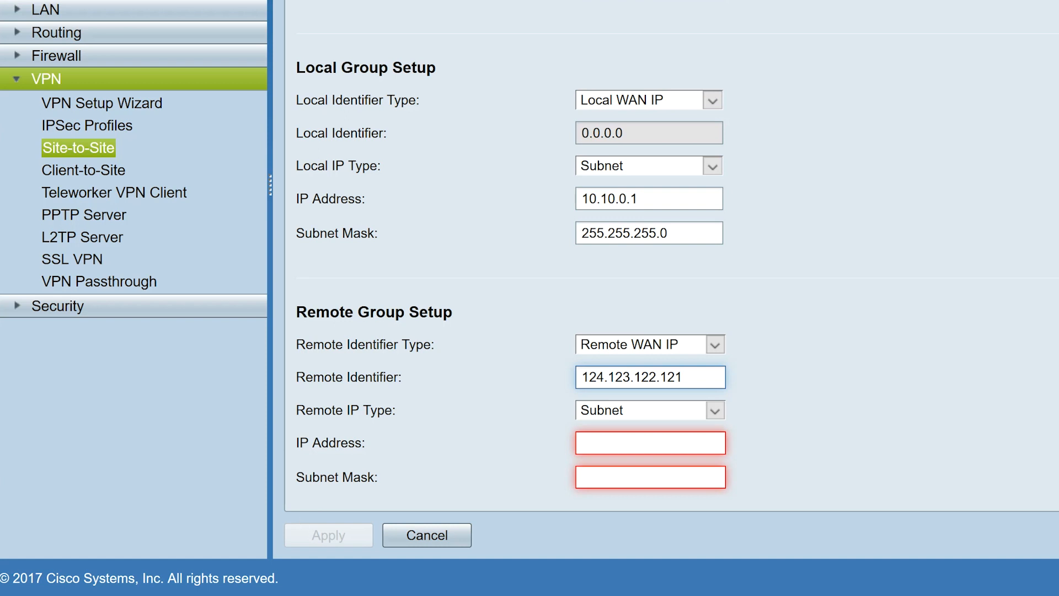
key(Tab)
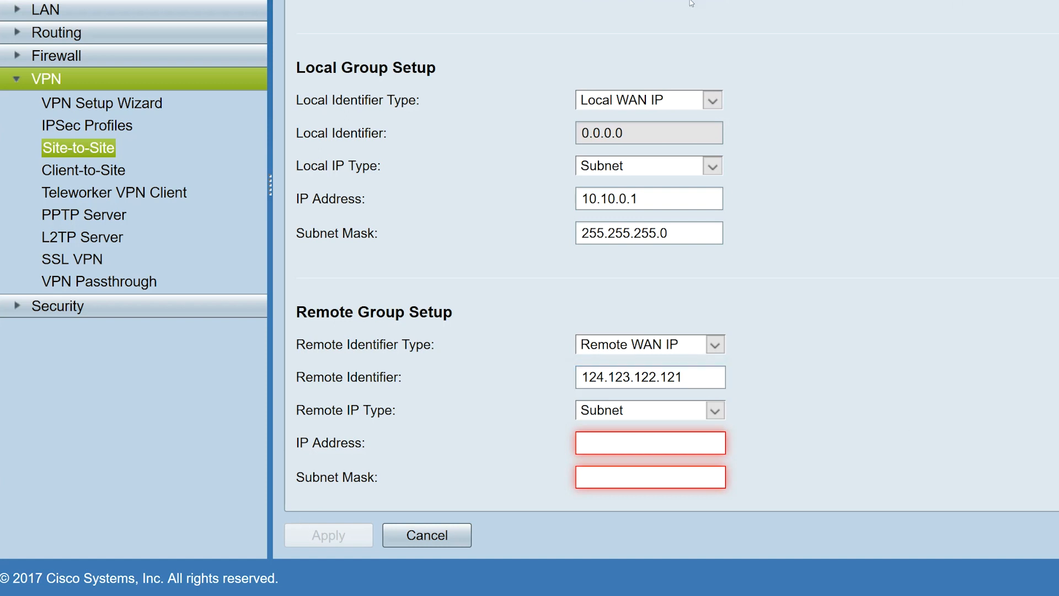
Step: Keep the remote IP type as Subnet and set the remote IP address 10.10.10.1 with mask 255.255.255.0
click(715, 410)
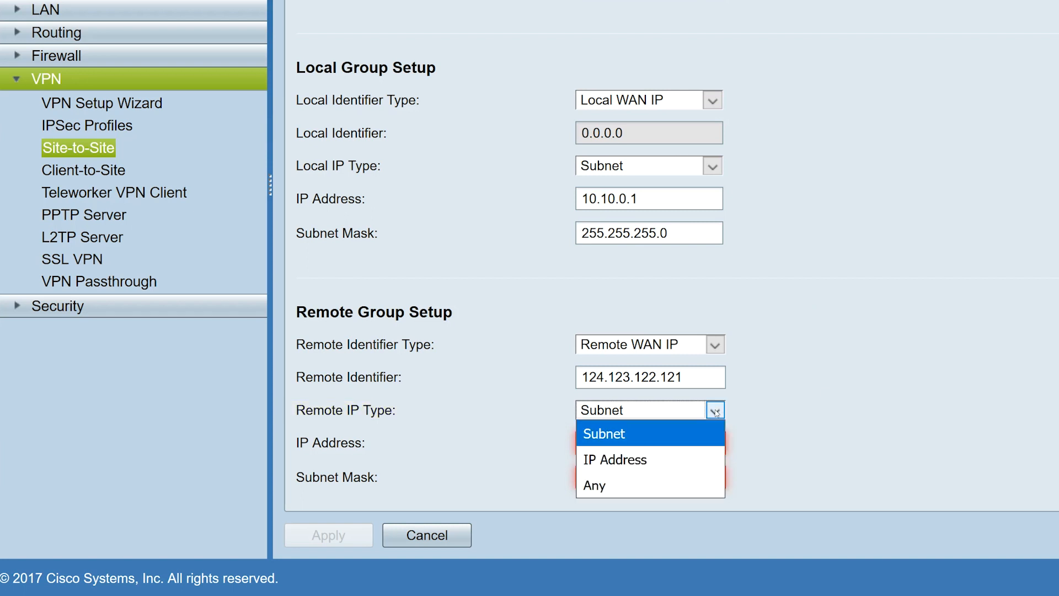
click(715, 411)
click(614, 442)
text(10.10.10)
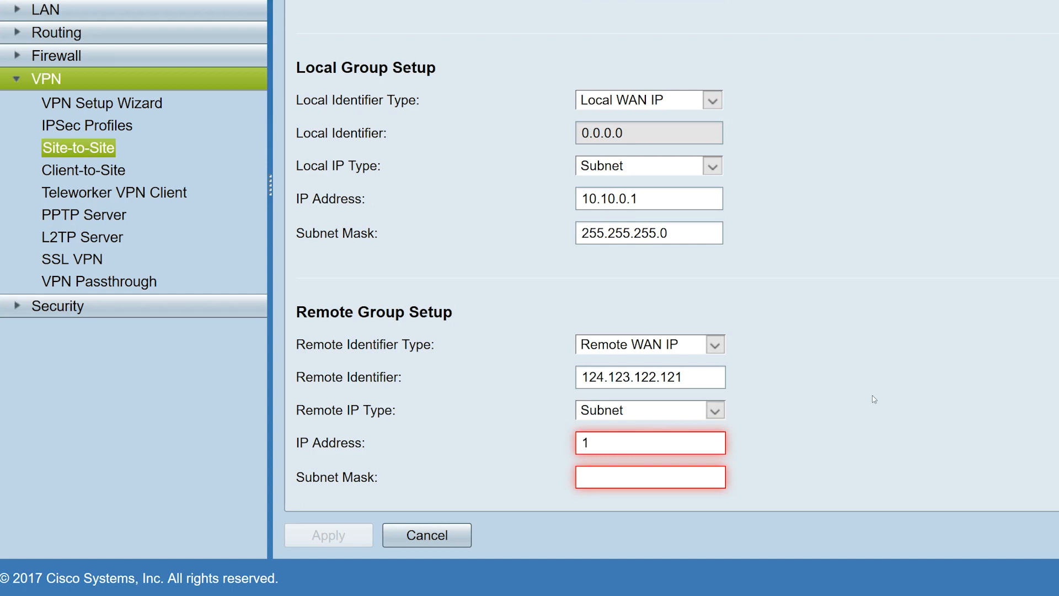
text(.2)
key(BackSpace)
text(10.10.1)
key(Tab)
text(255.255.255.0)
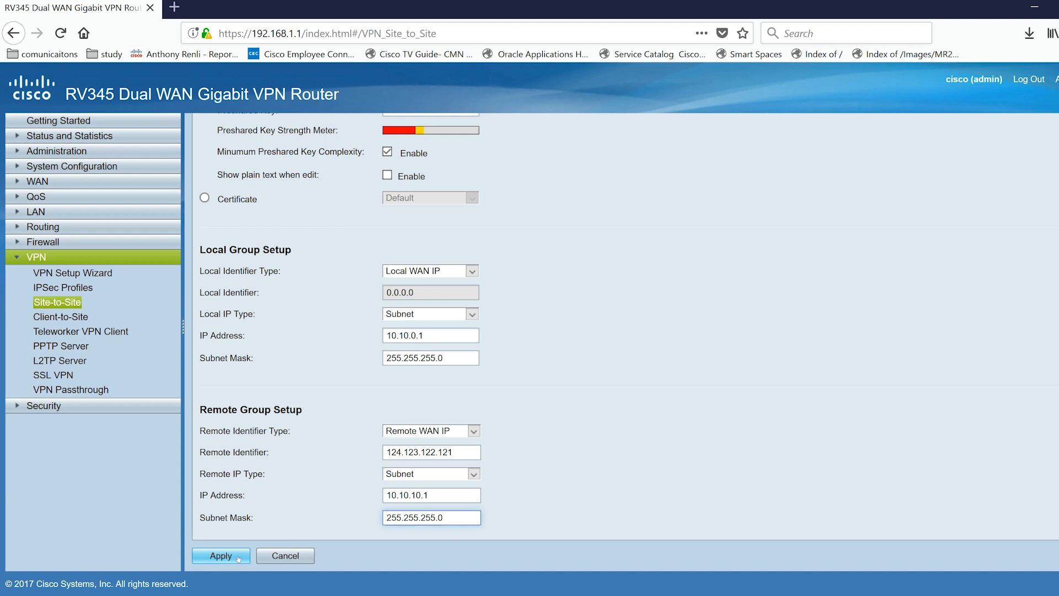
Step: Apply the new connection and save the router configuration
click(221, 556)
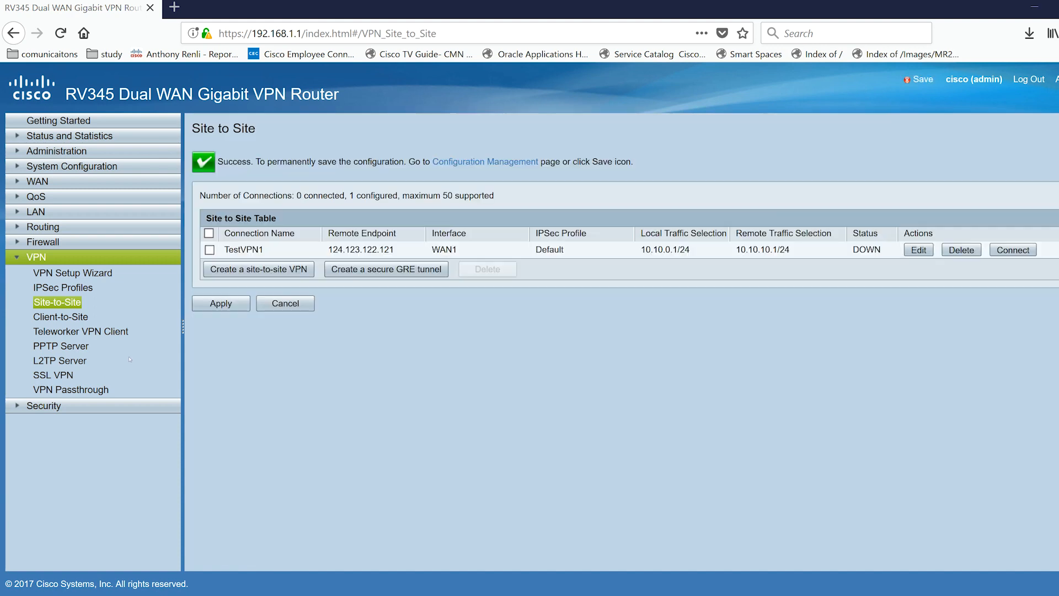
click(921, 80)
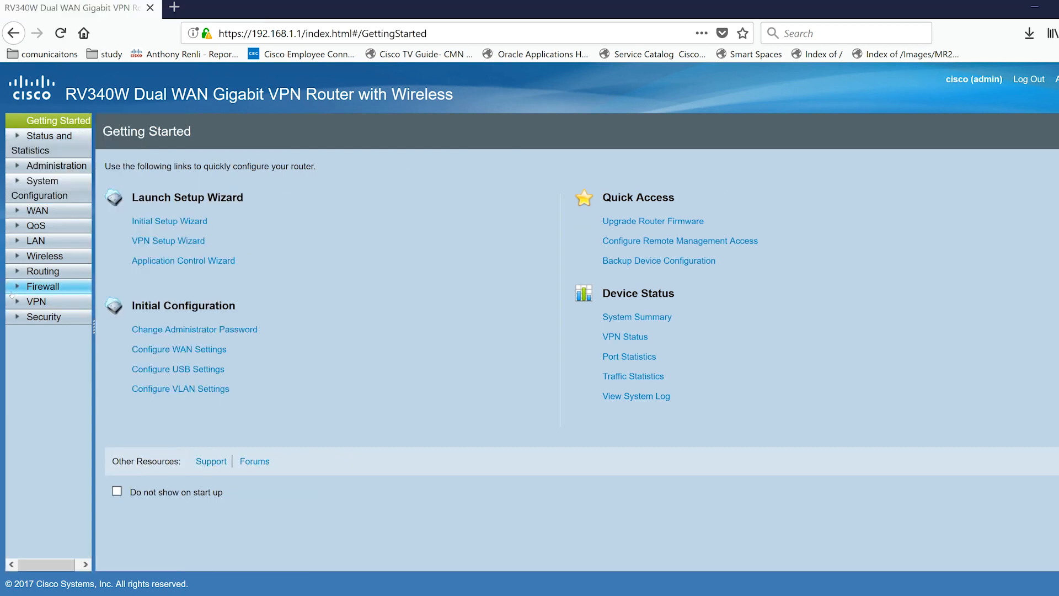
Step: On the second router, try to add a new IPsec profile named remote vpn and apply it
click(37, 302)
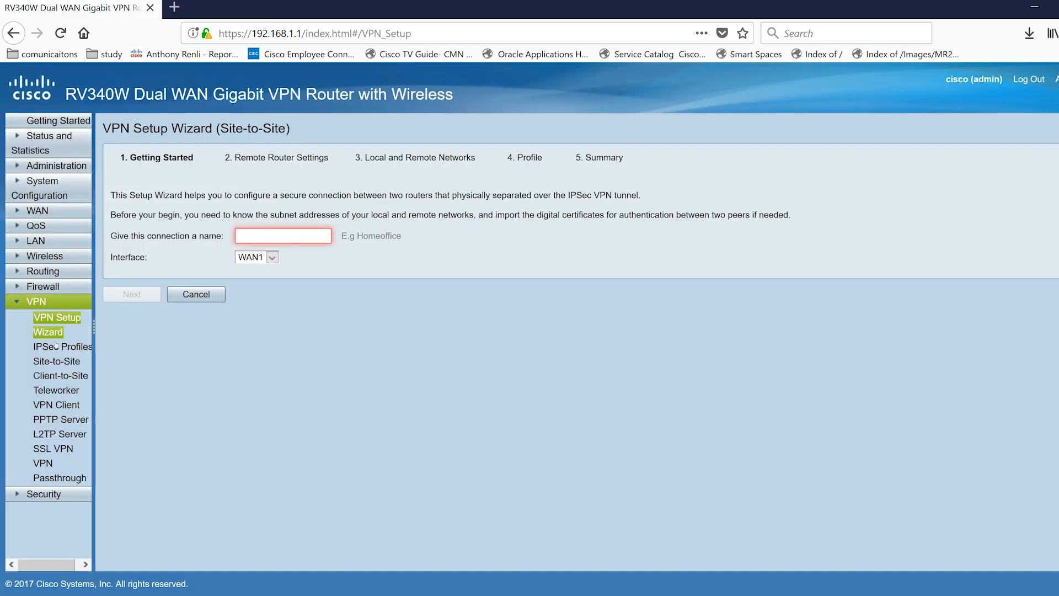
click(56, 346)
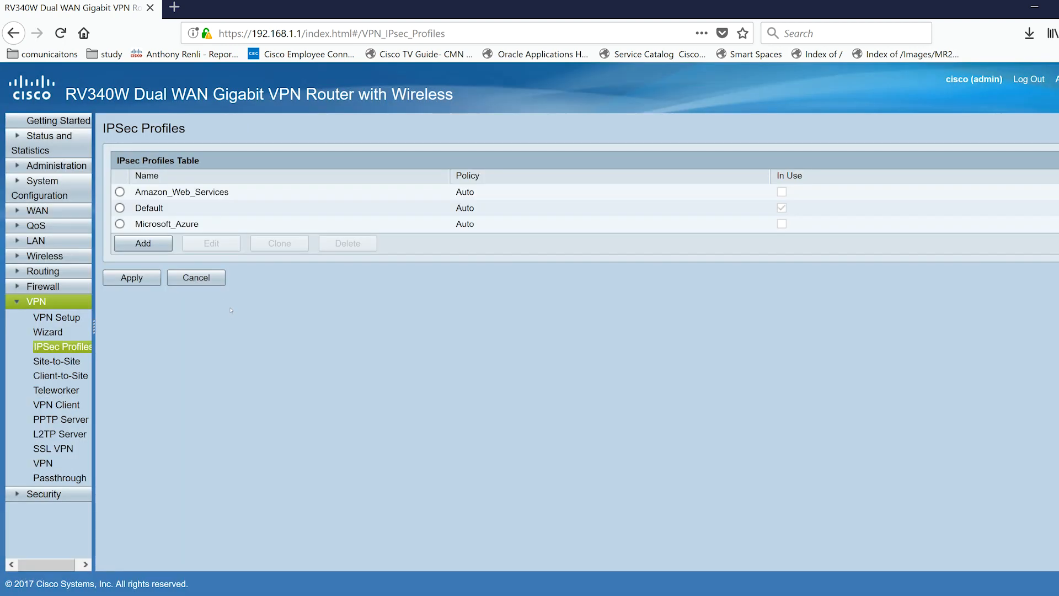
click(139, 243)
text(remote vpn)
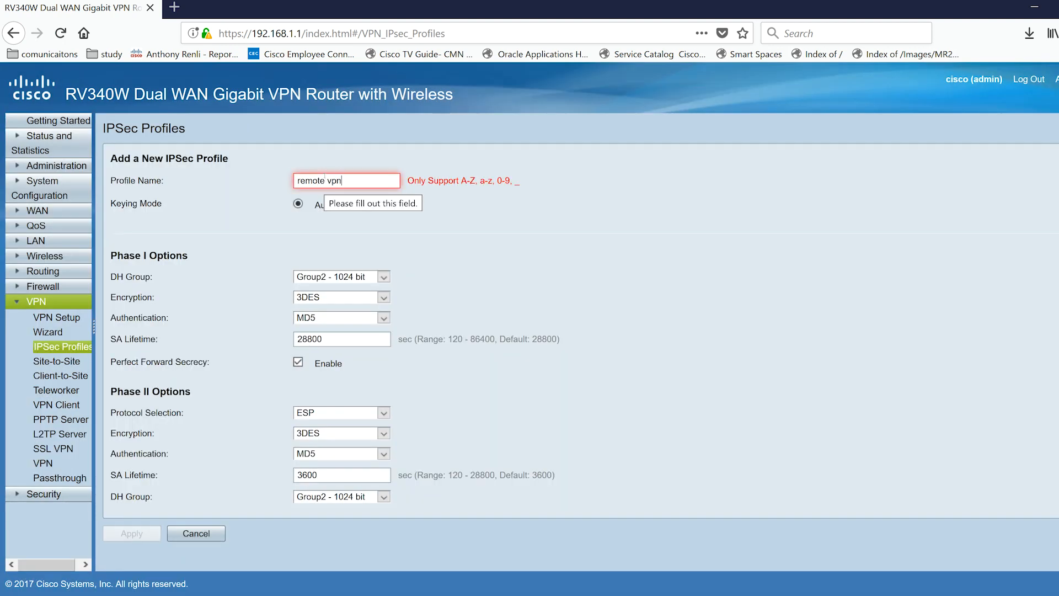
key(BackSpace)
key(BackSpace)
key(BackSpace)
key(BackSpace)
text(vpn)
click(141, 534)
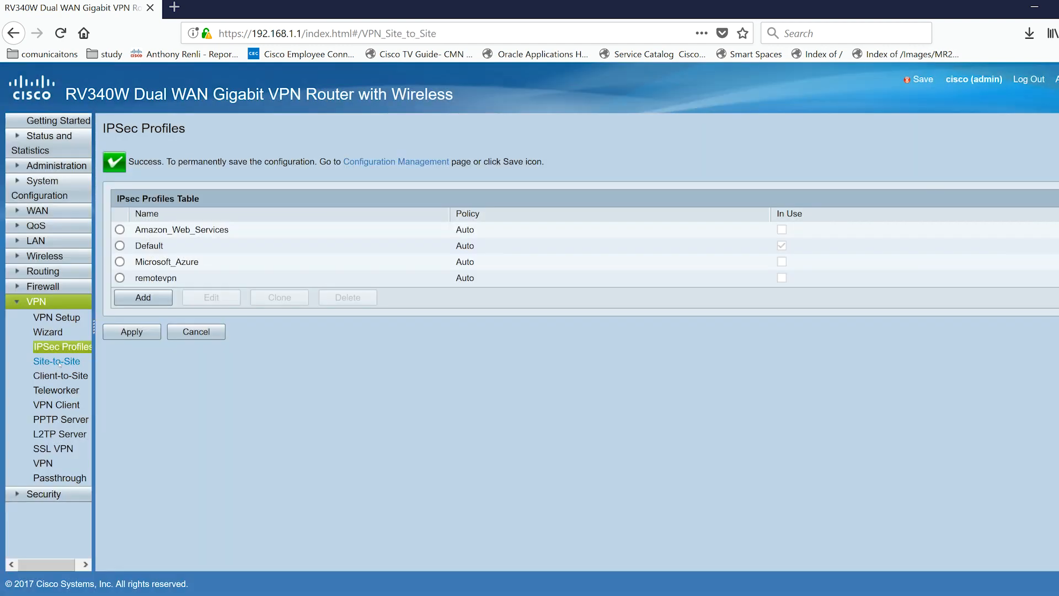
Step: Create a new site-to-site VPN on the second router and name the connection TestVPN
click(59, 362)
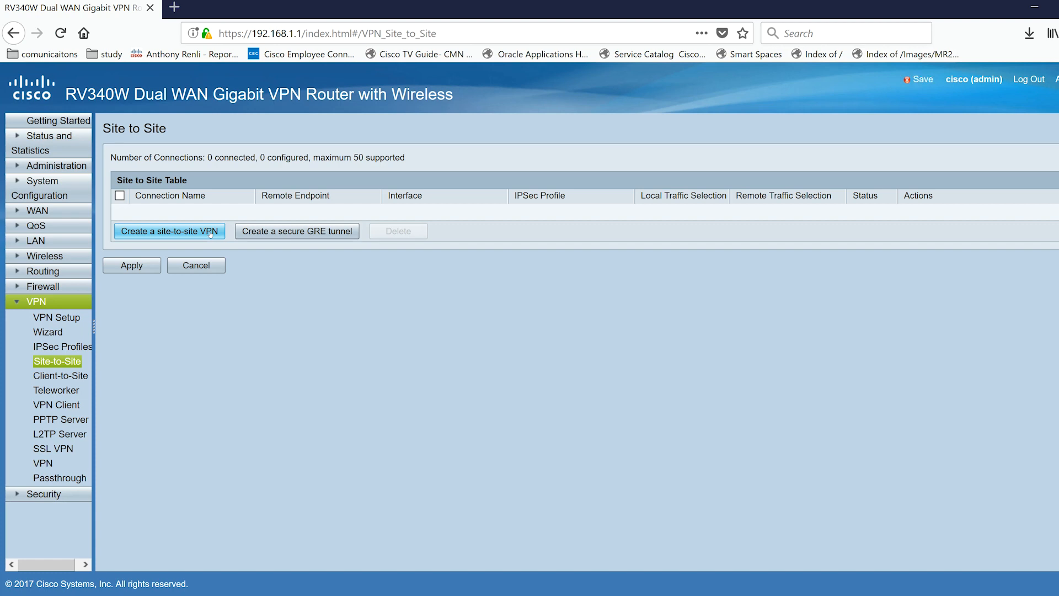
click(210, 233)
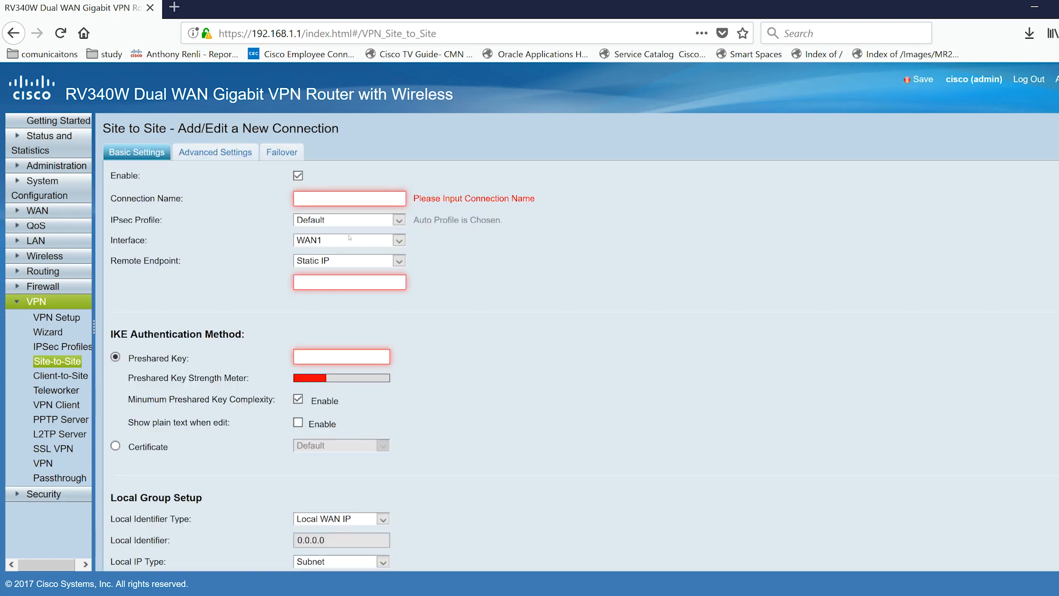
click(338, 197)
text(TestVPN)
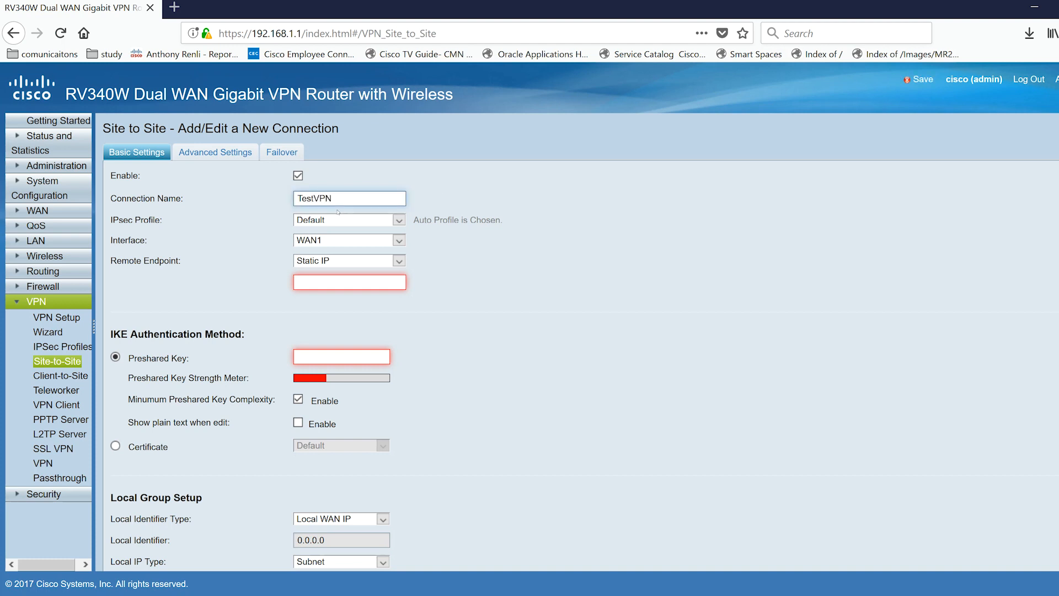